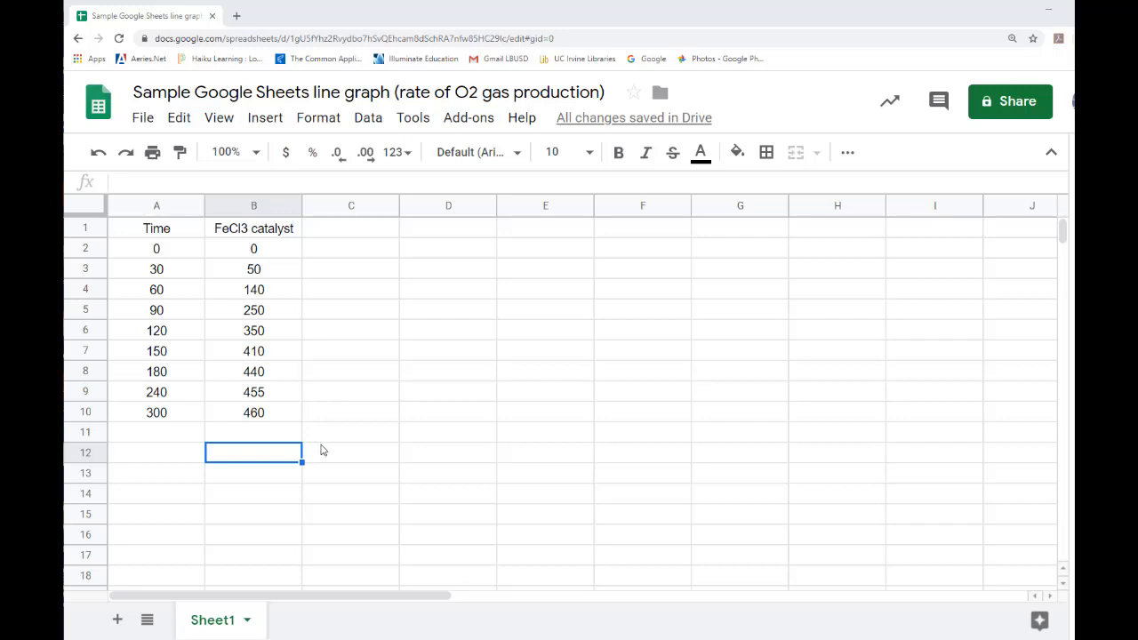
Insert a line chart of the Time and FeCl3 catalyst data in columns A and B
drag(318, 461, 133, 225)
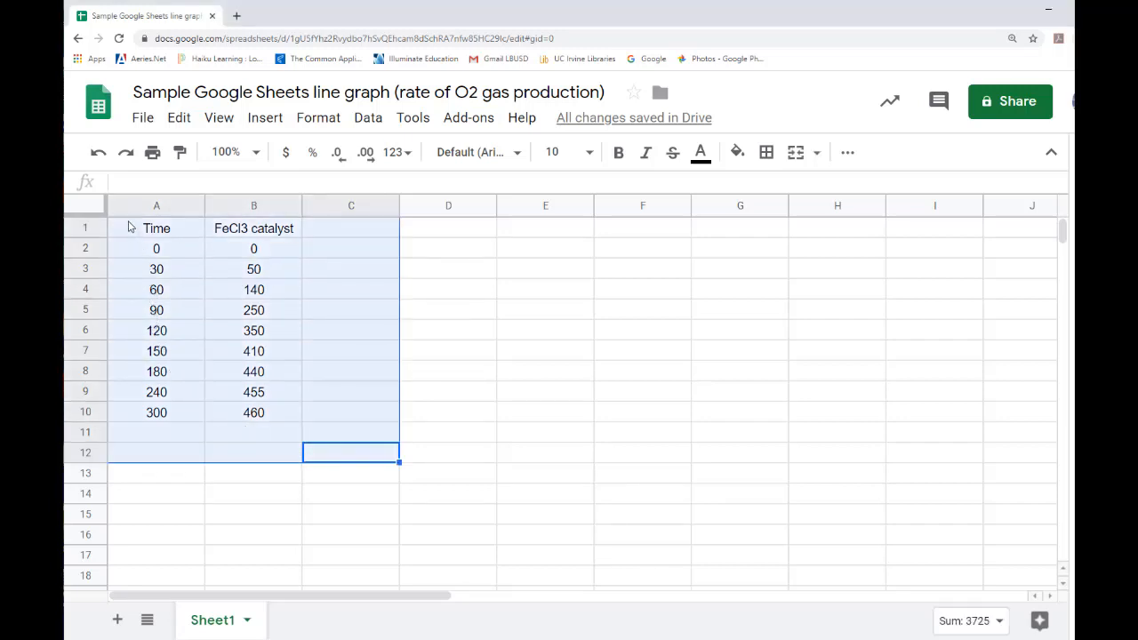
click(269, 121)
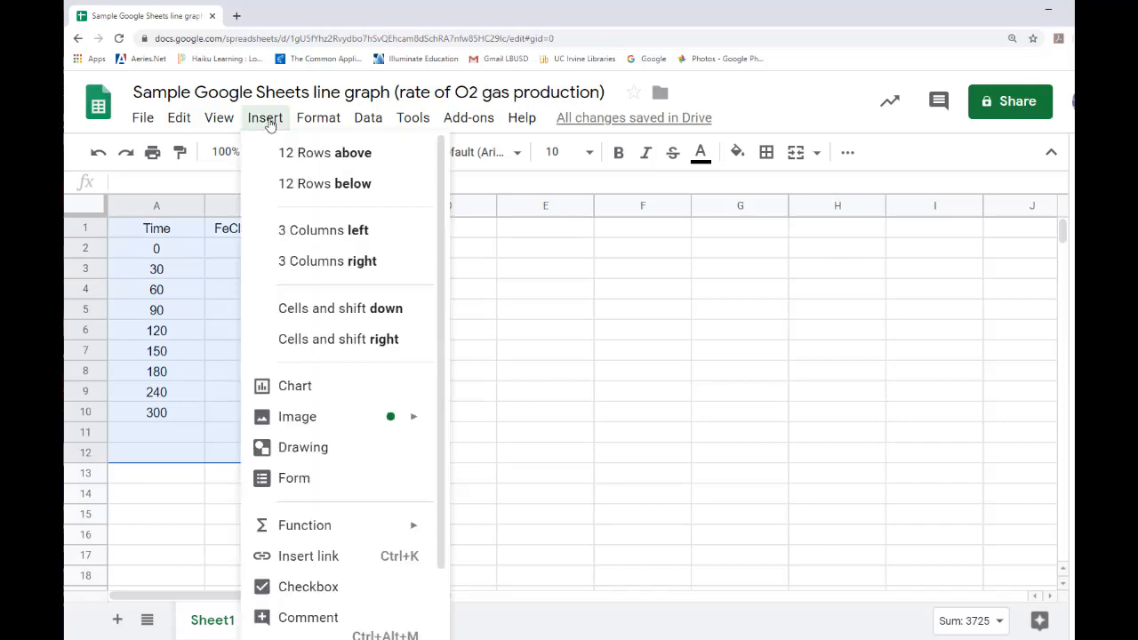
click(313, 388)
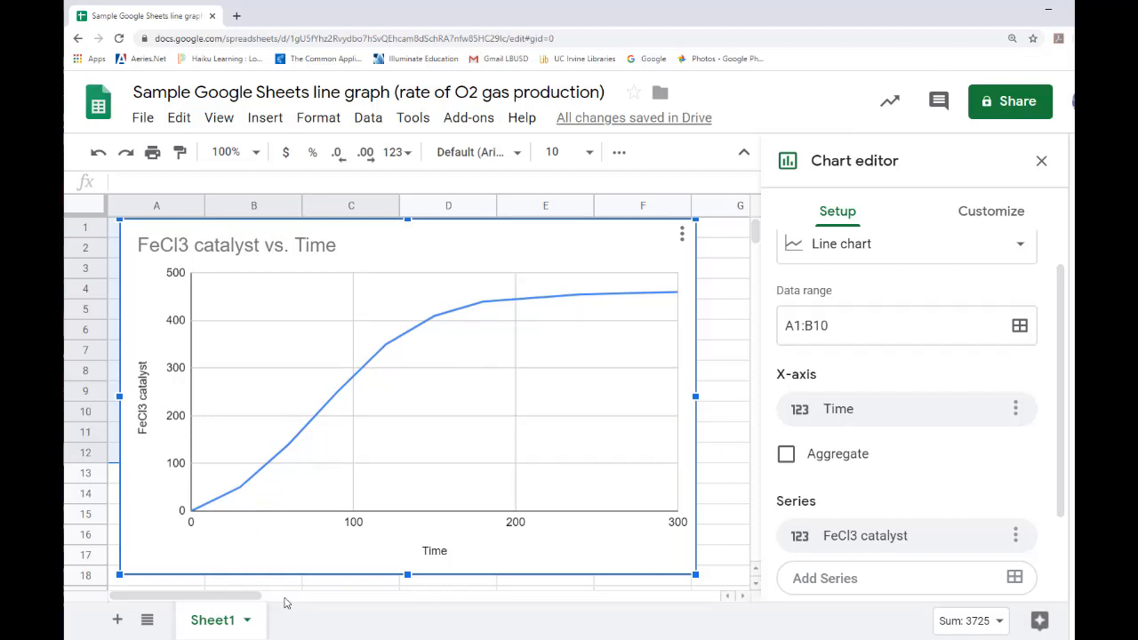
Set the FeCl3 chart's horizontal axis title to "Time (sec)"
click(452, 558)
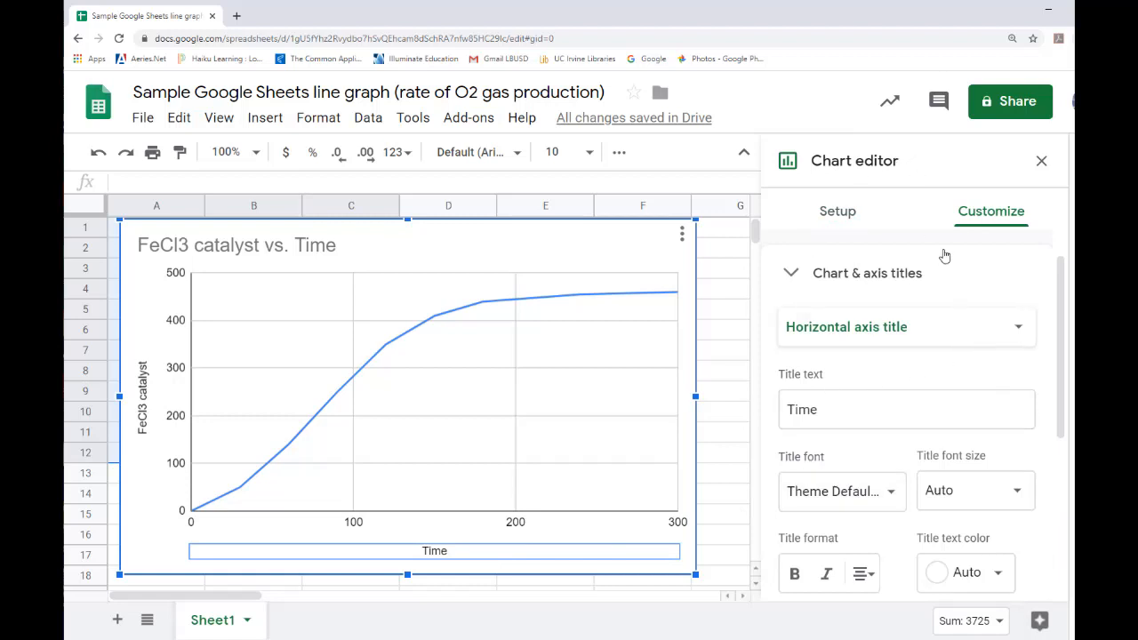
click(837, 412)
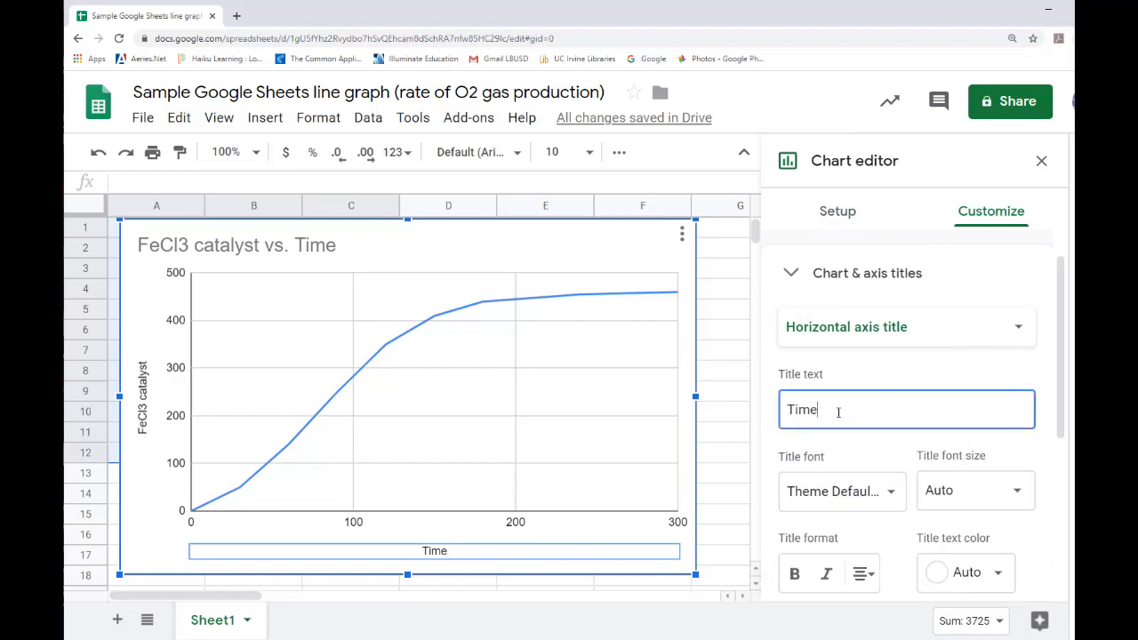
text(()
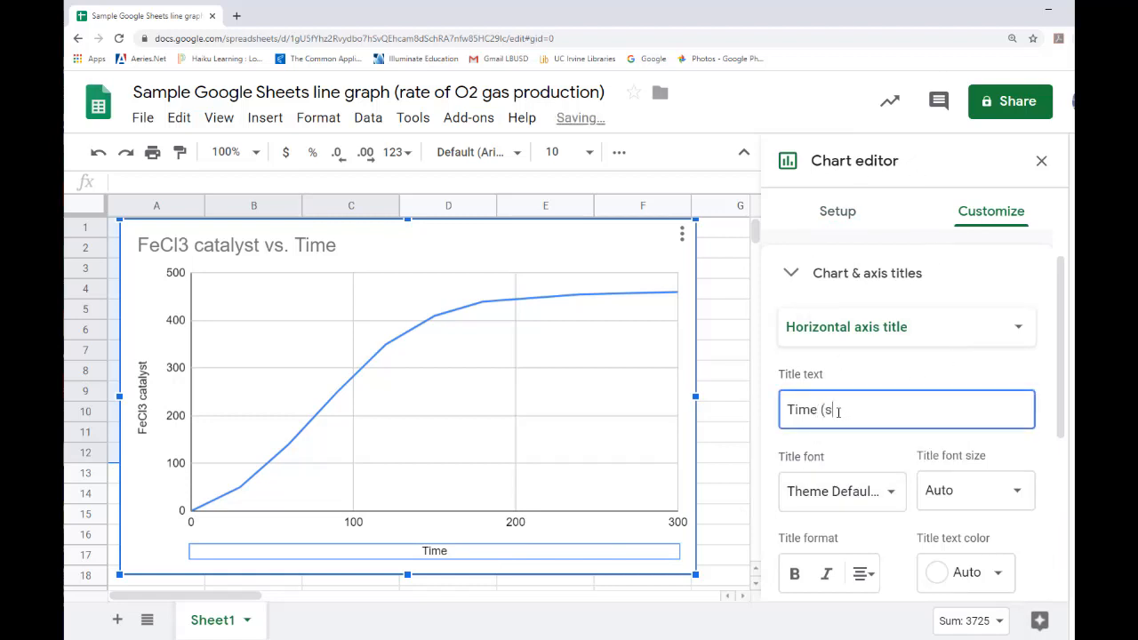
text(sec))
click(720, 494)
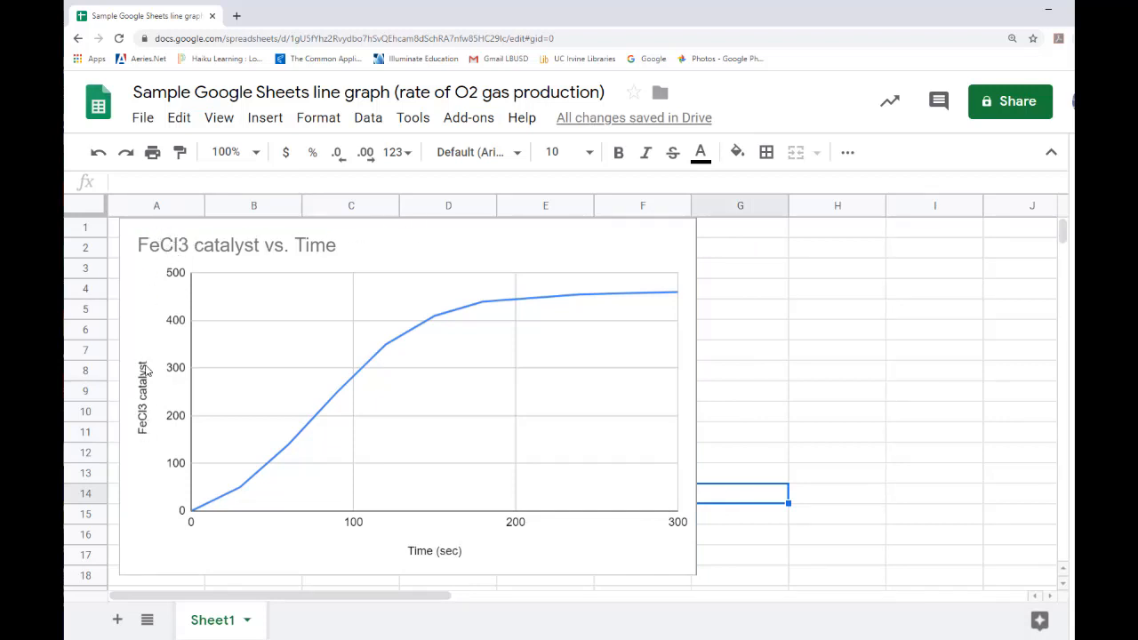
Replace the FeCl3 chart's vertical axis title with "mL of oxygen gas produced"
click(148, 430)
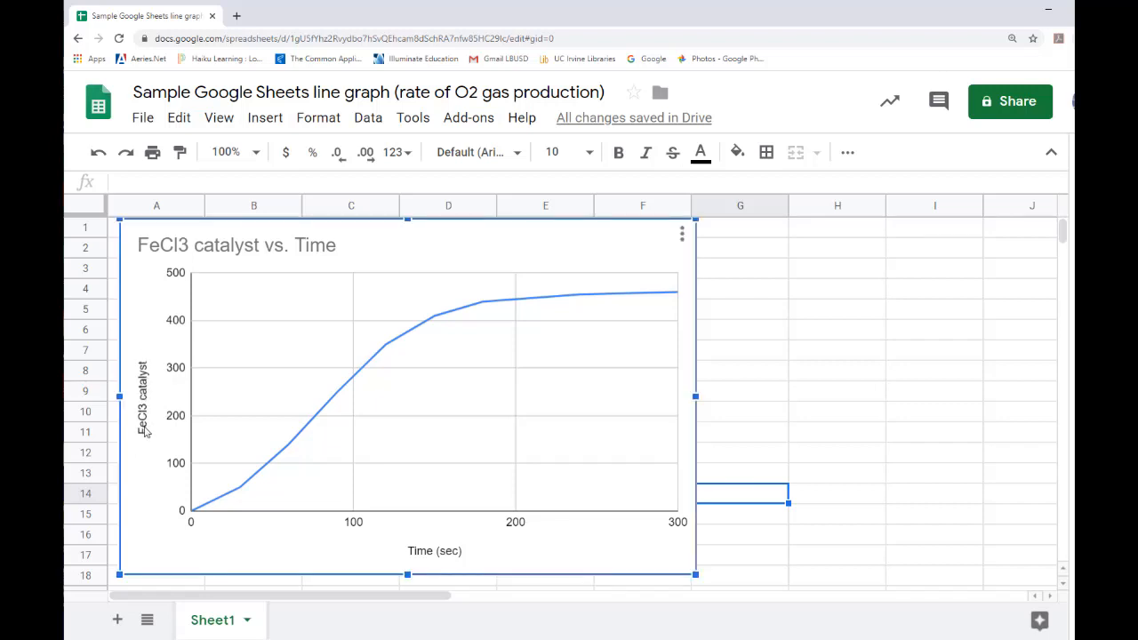
double_click(147, 431)
click(145, 431)
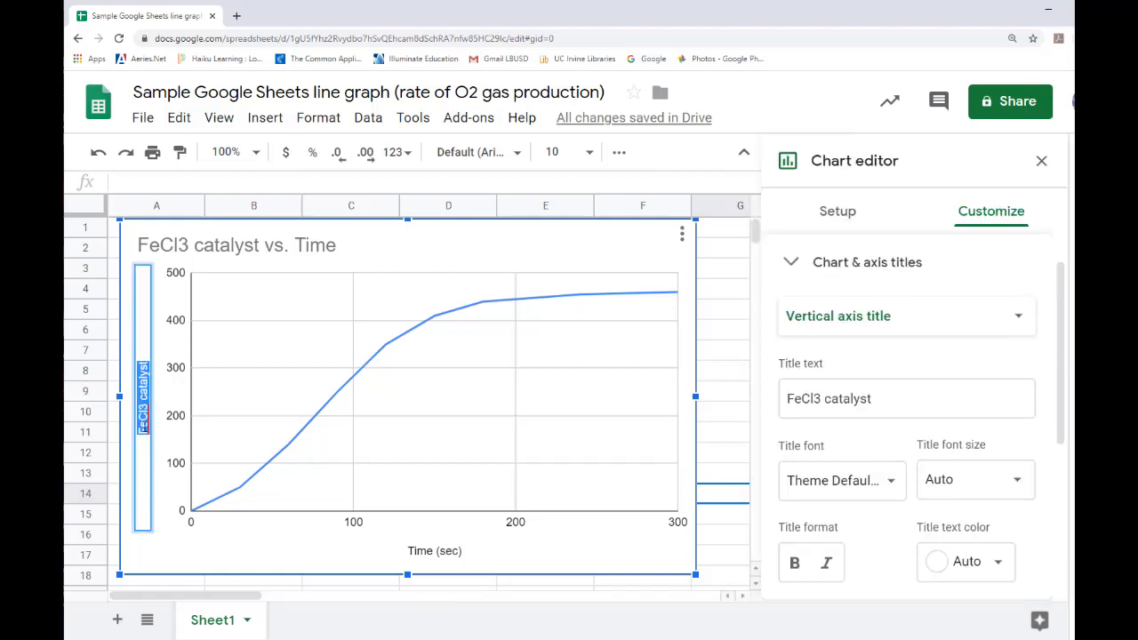
key(BackSpace)
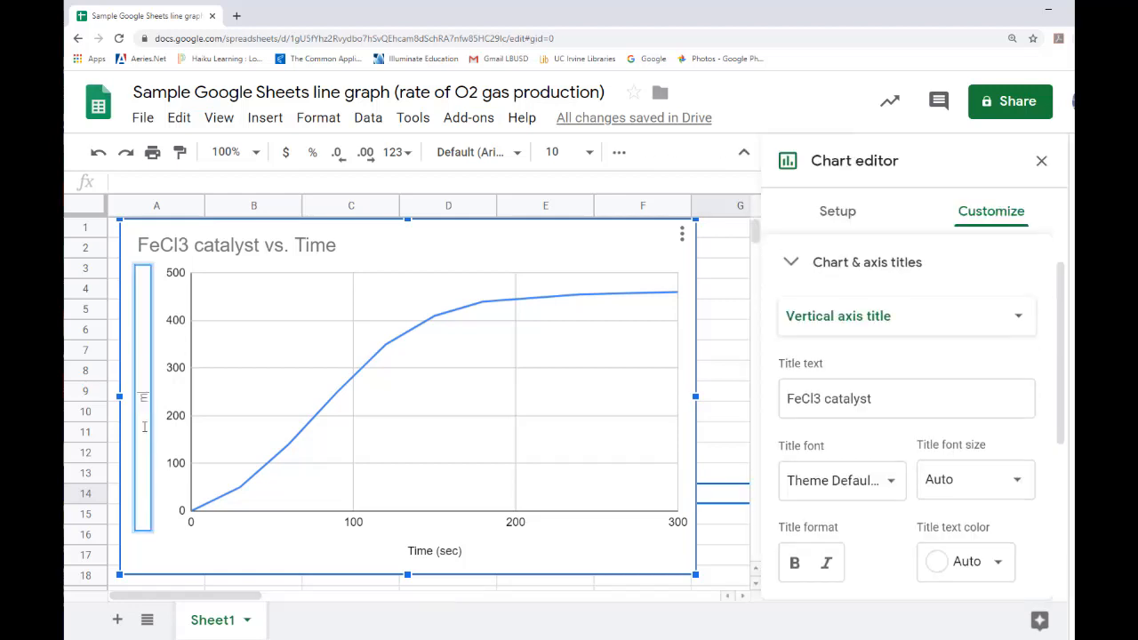
text(mL of oxygen gas produced)
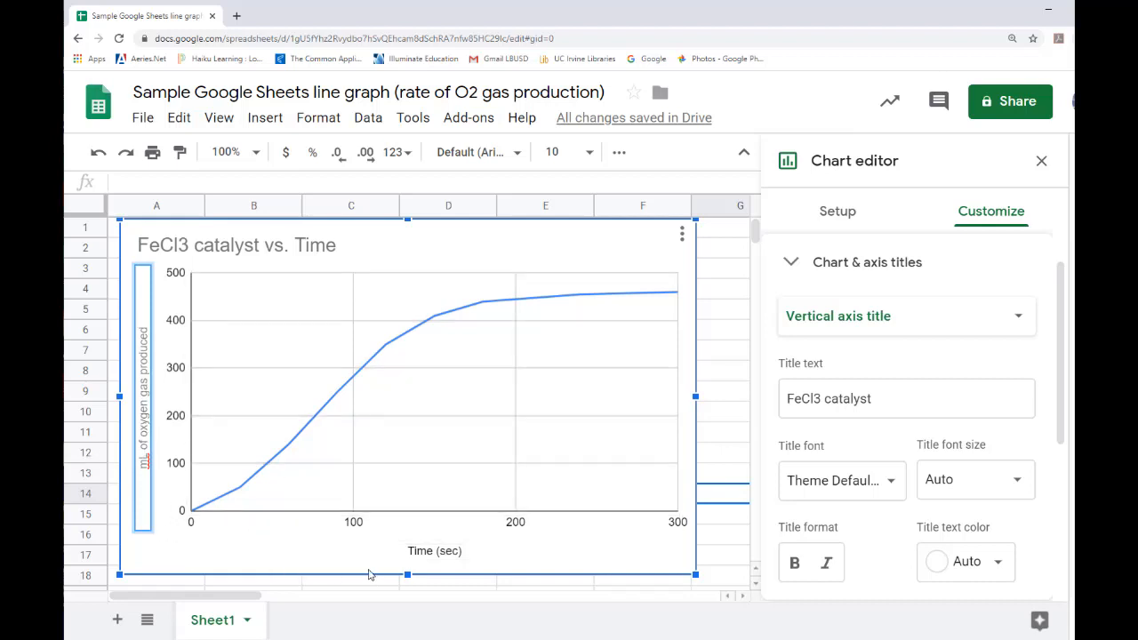
Change the FeCl3 chart's title to "Decomposition of H2O2"
click(279, 249)
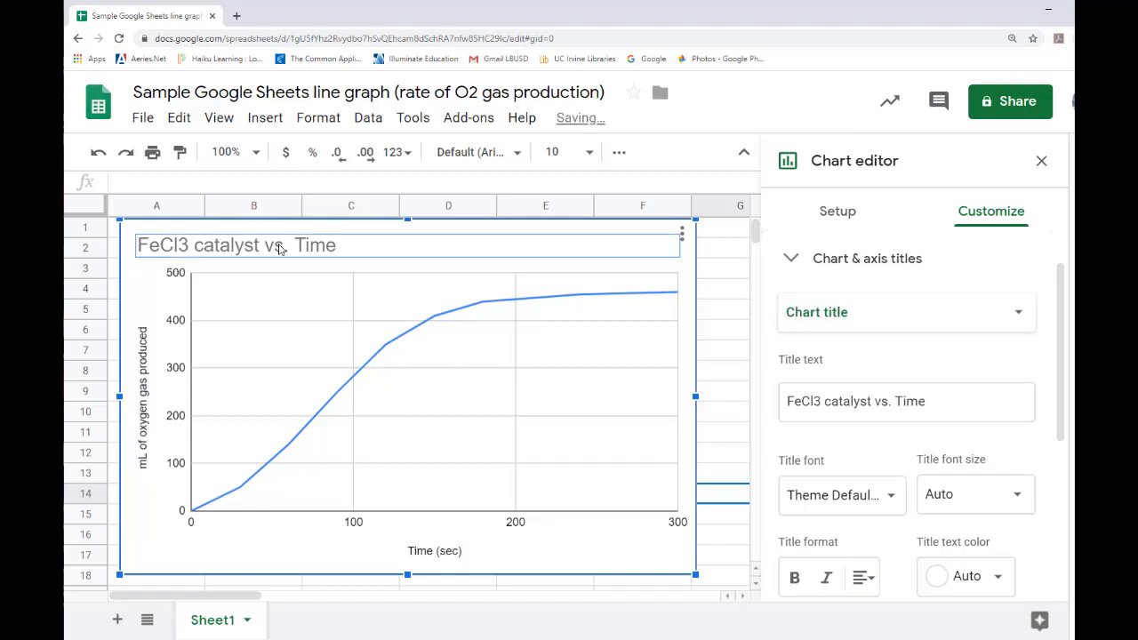
click(279, 246)
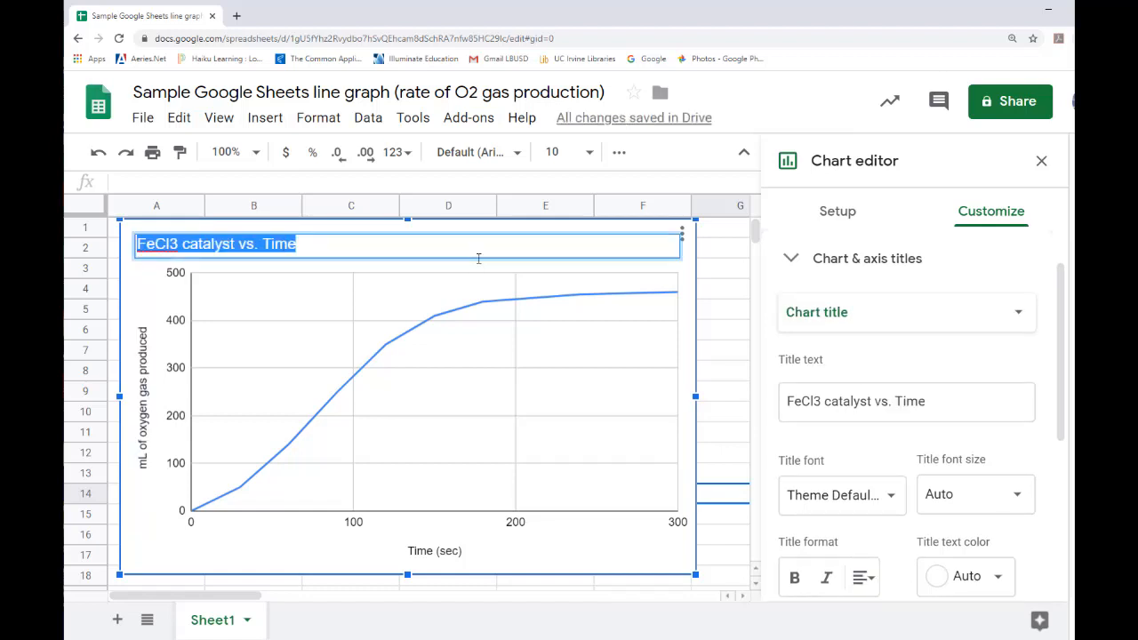
text(De)
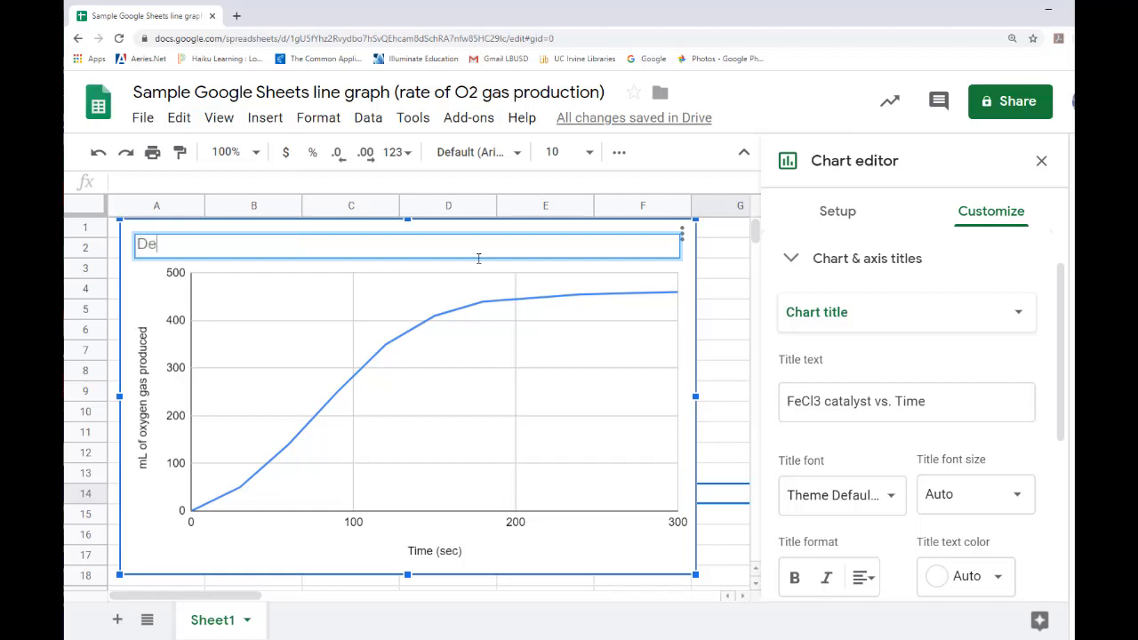
text(composition of H)
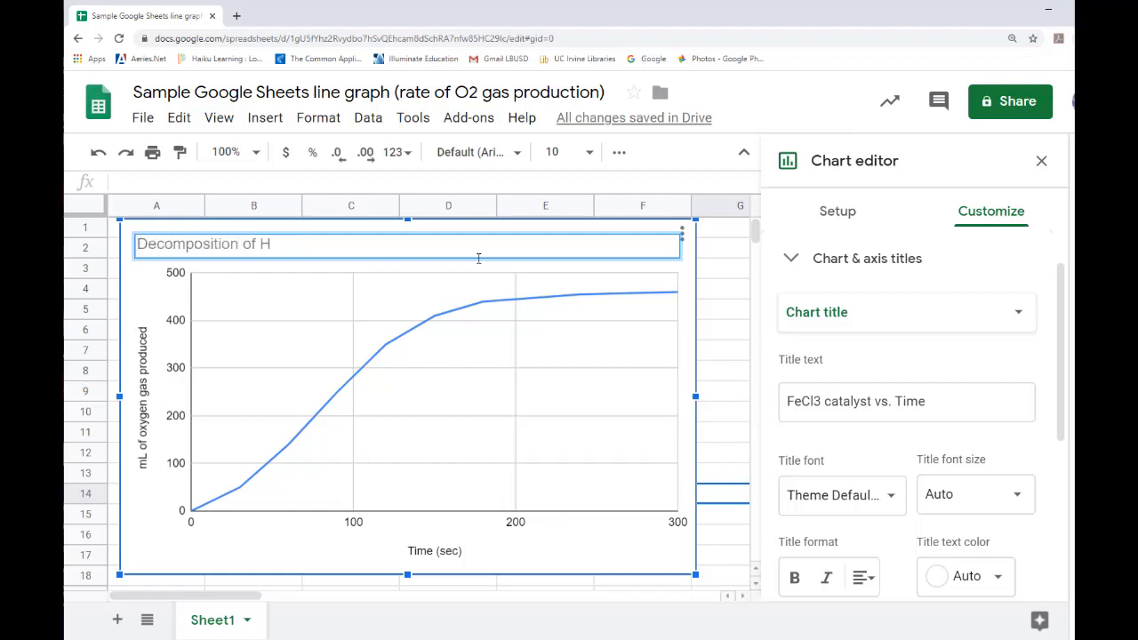
text(2O2)
click(142, 227)
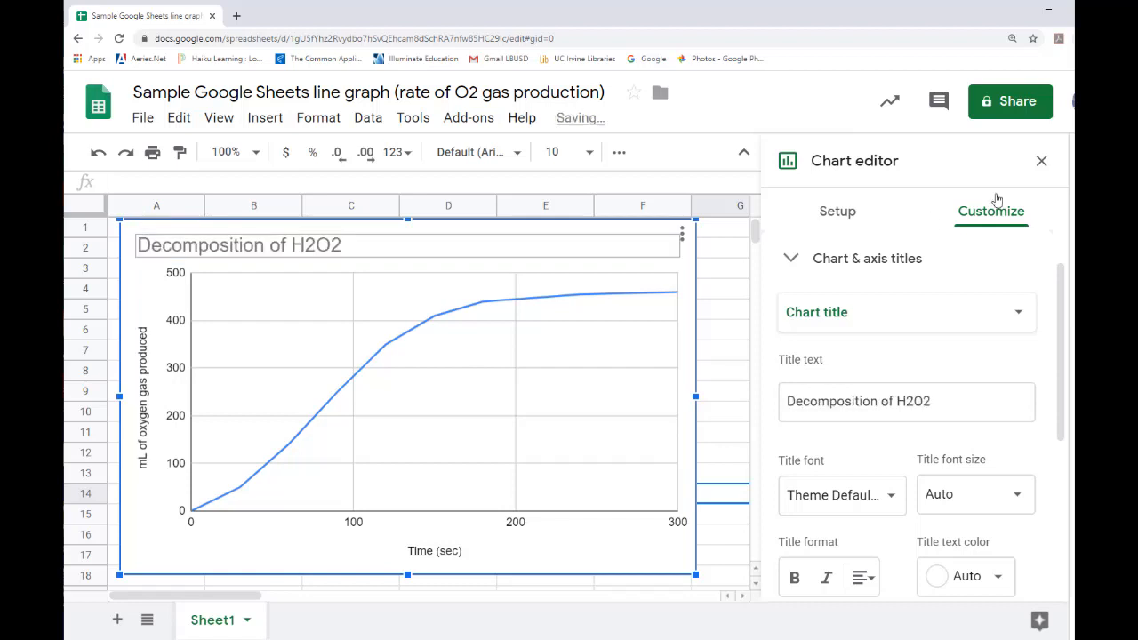
Close the chart editor and move the chart off the data, to the right of column C
click(1041, 160)
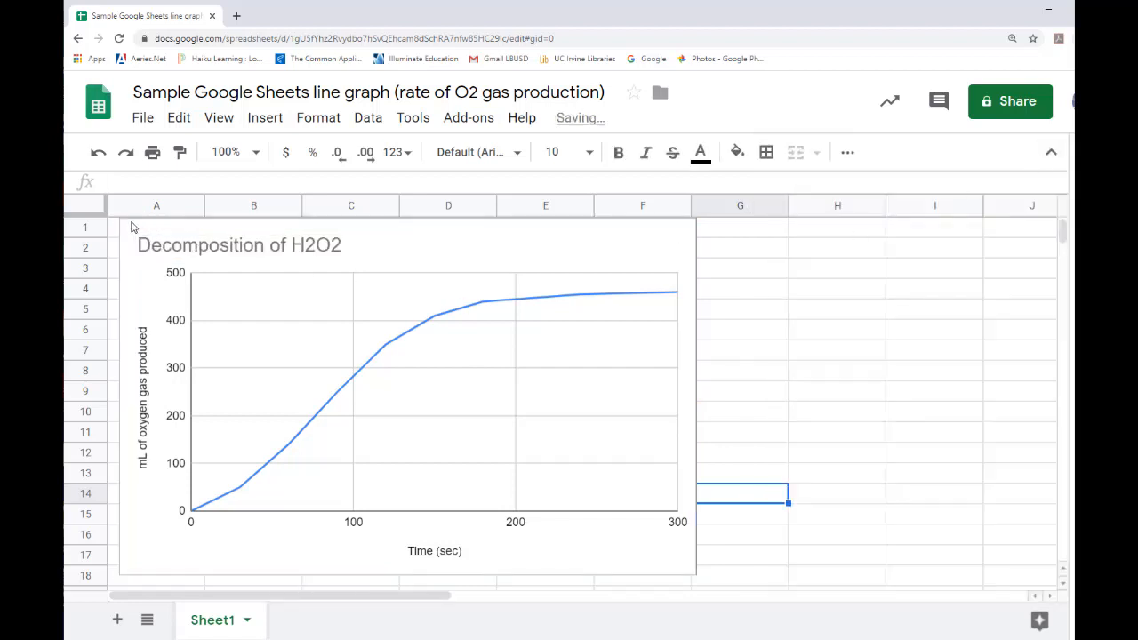
click(156, 233)
drag(139, 232, 461, 230)
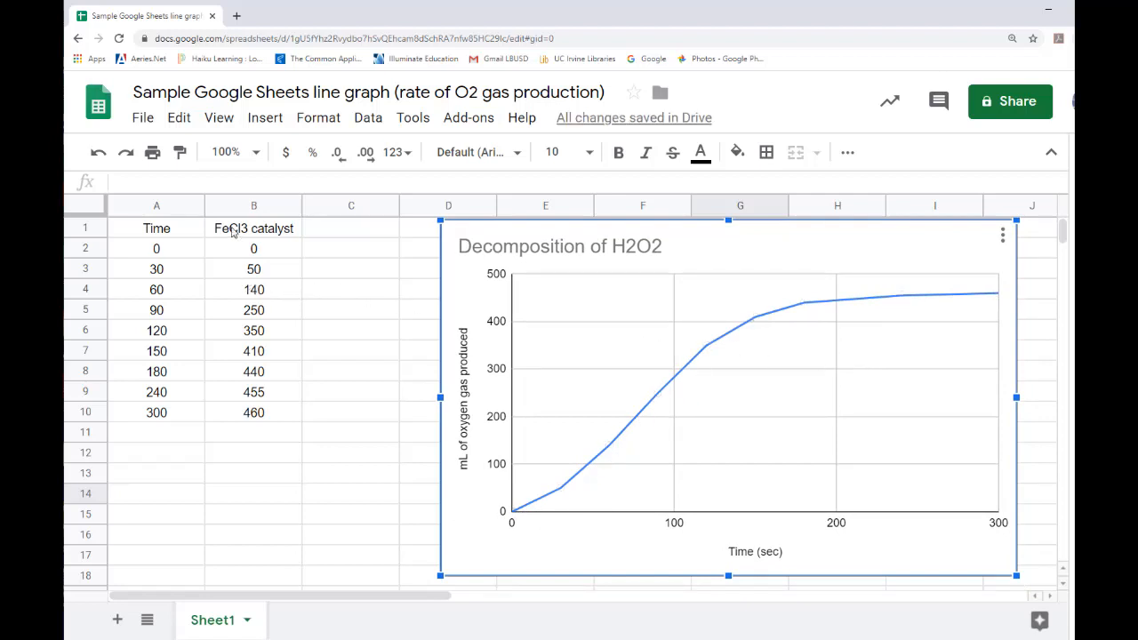
Head column C "MnO2 catalyst" and paste 0, 20, 50, 100, 230, 480, 510, 520 and 522 into C2:C10
click(347, 232)
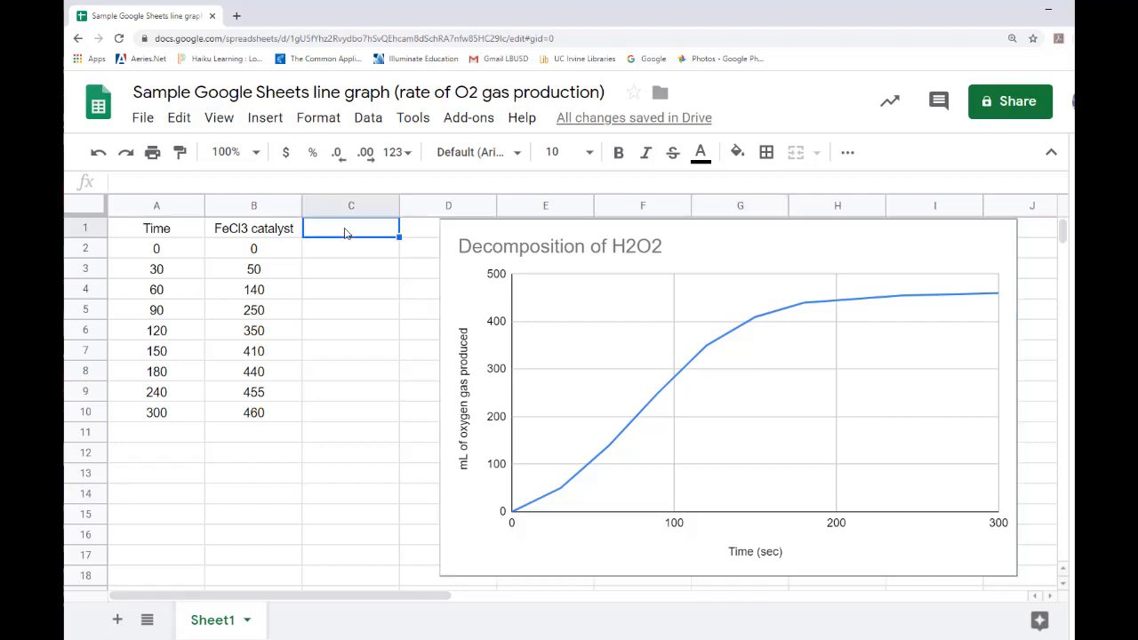
text(MnO2)
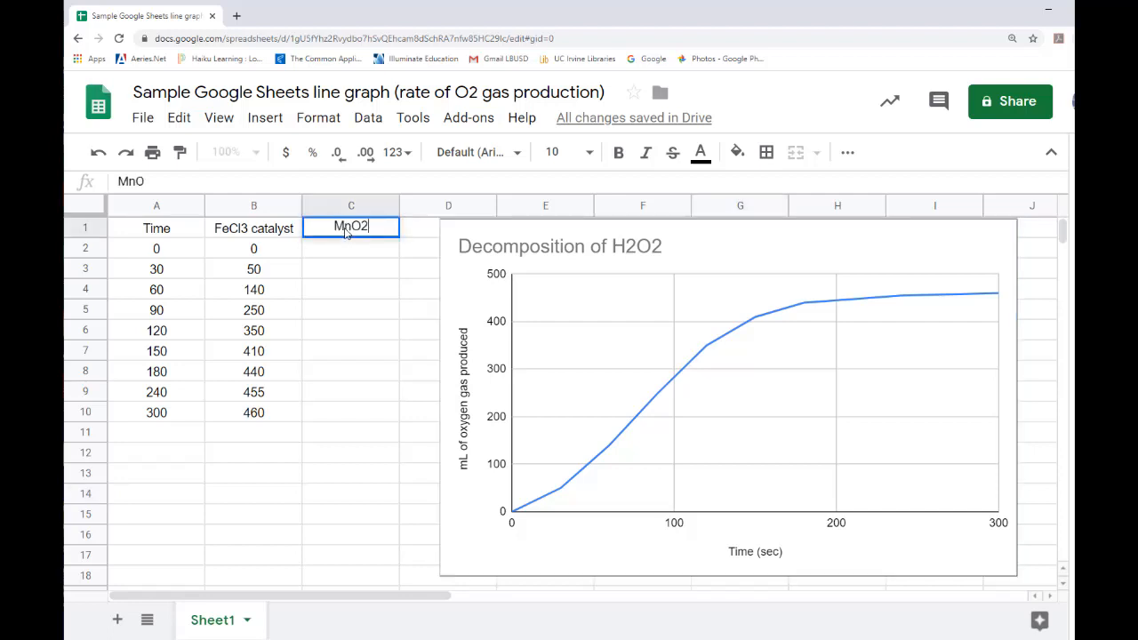
text( catalyst)
key(Return)
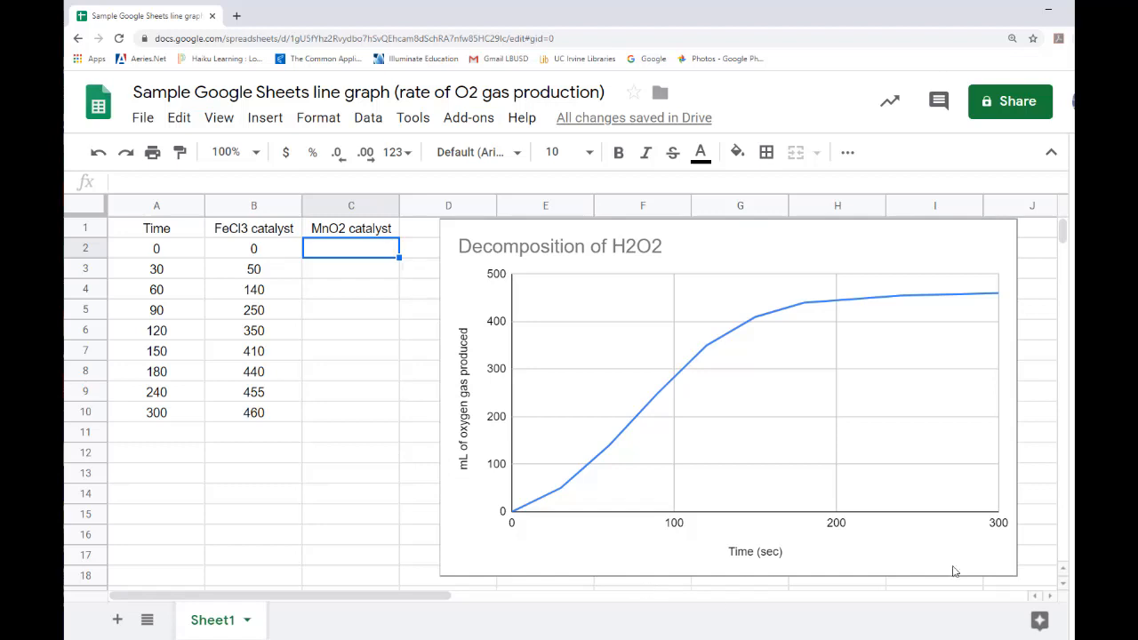
key(ctrl+v)
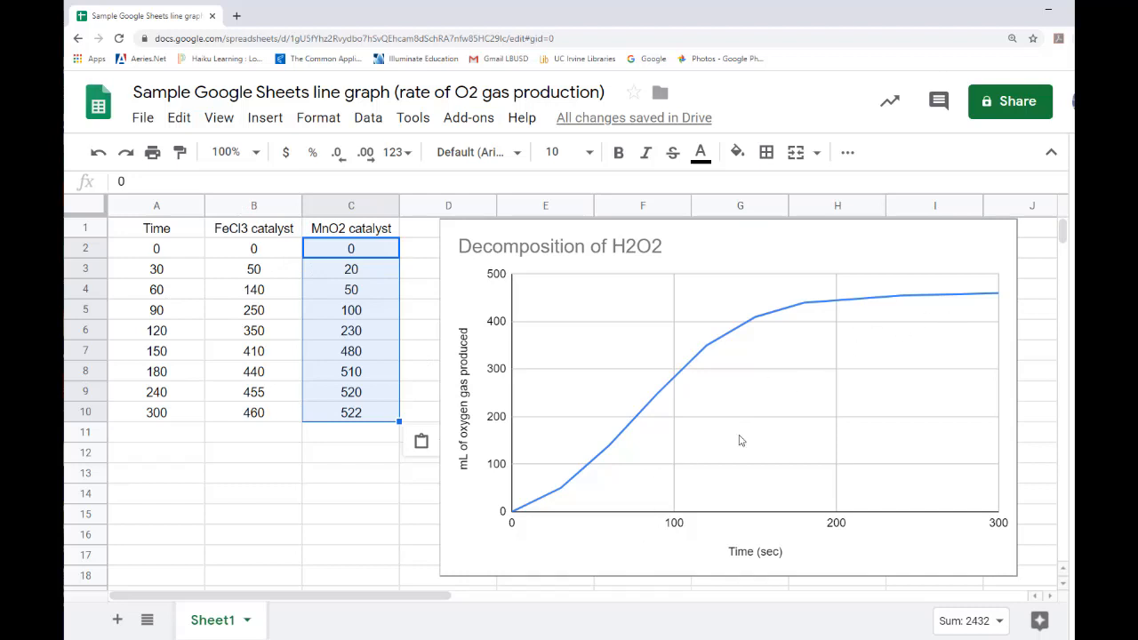
click(384, 463)
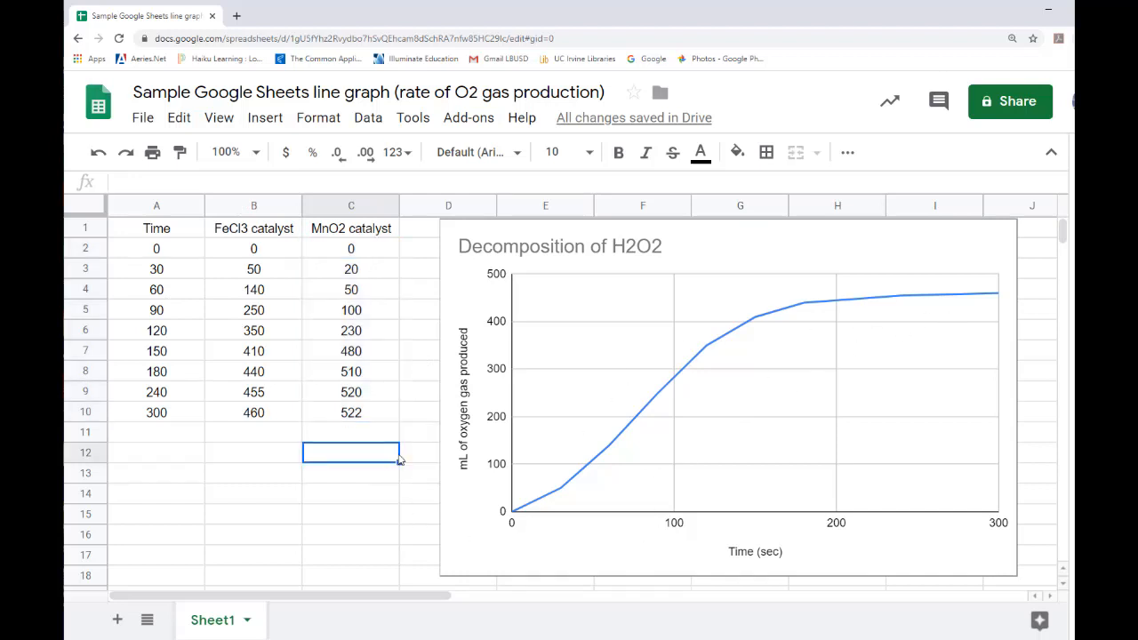
Insert a second line chart from columns A to C, plotting both catalysts against Time
drag(407, 457, 142, 215)
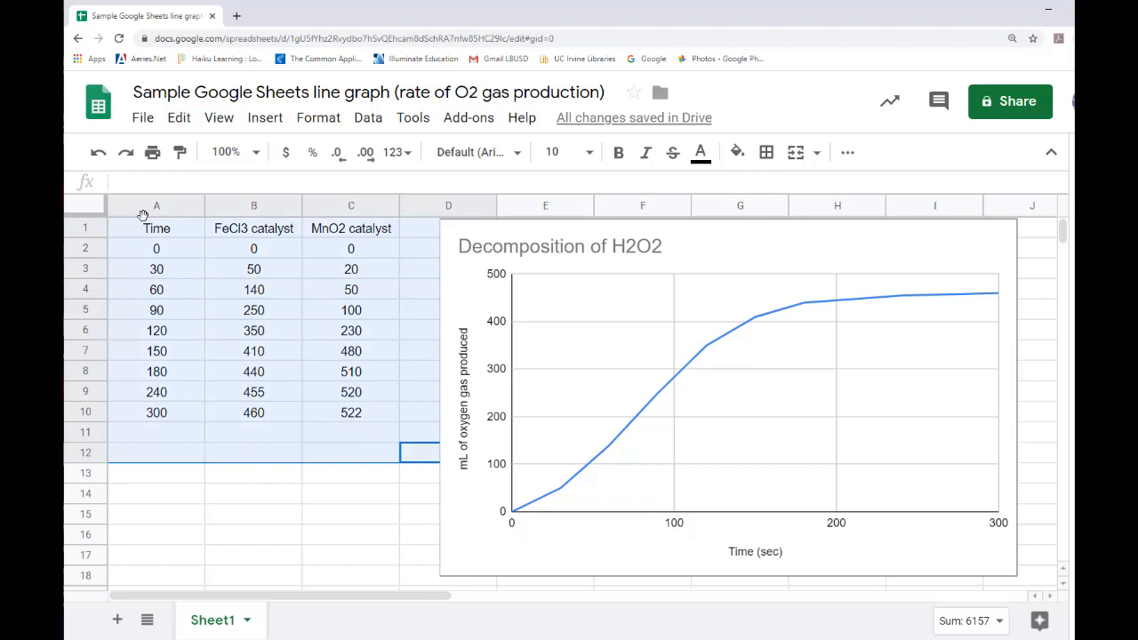
click(280, 125)
click(317, 389)
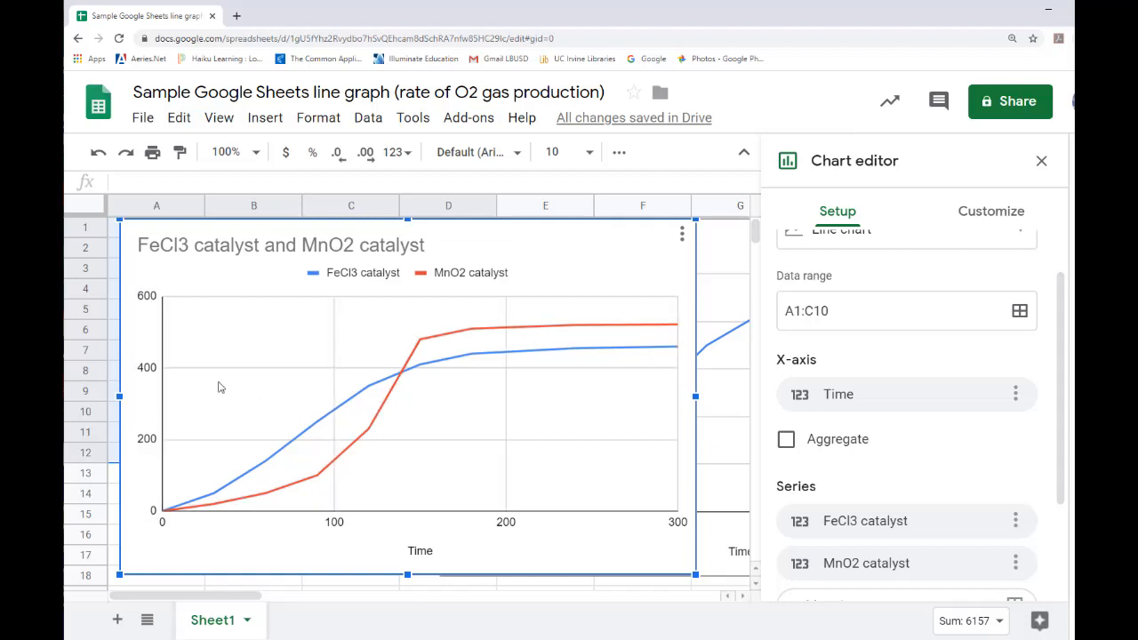
Add the vertical axis title "mL of O2 gas produced" to the two-catalyst chart
right_click(218, 387)
mouse_move(285, 459)
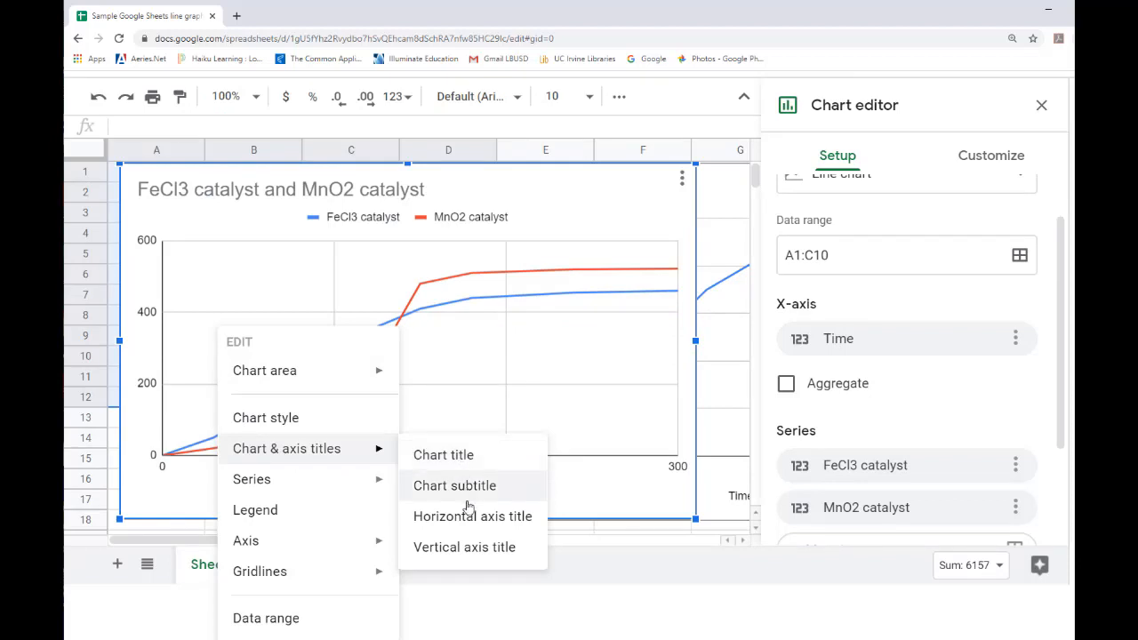
click(495, 551)
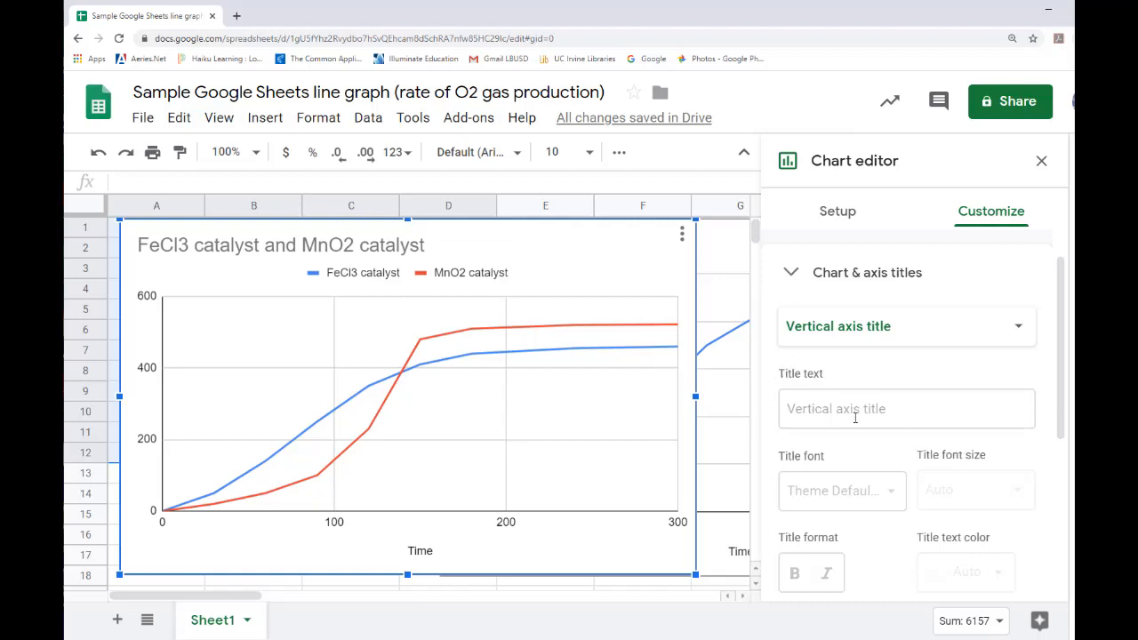
click(808, 408)
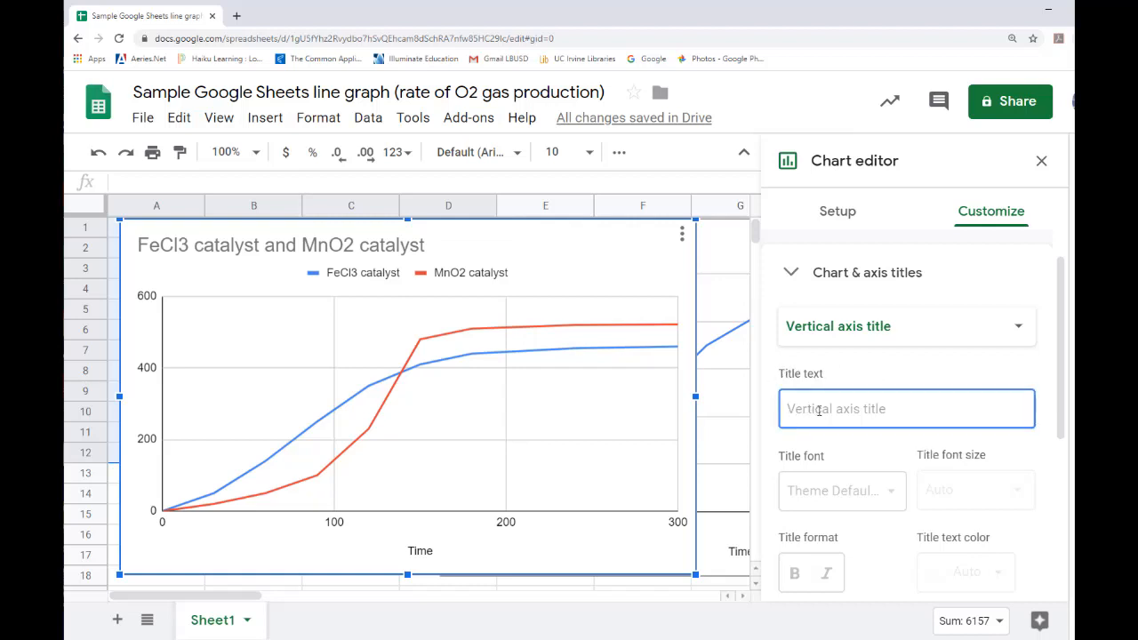
text(mL)
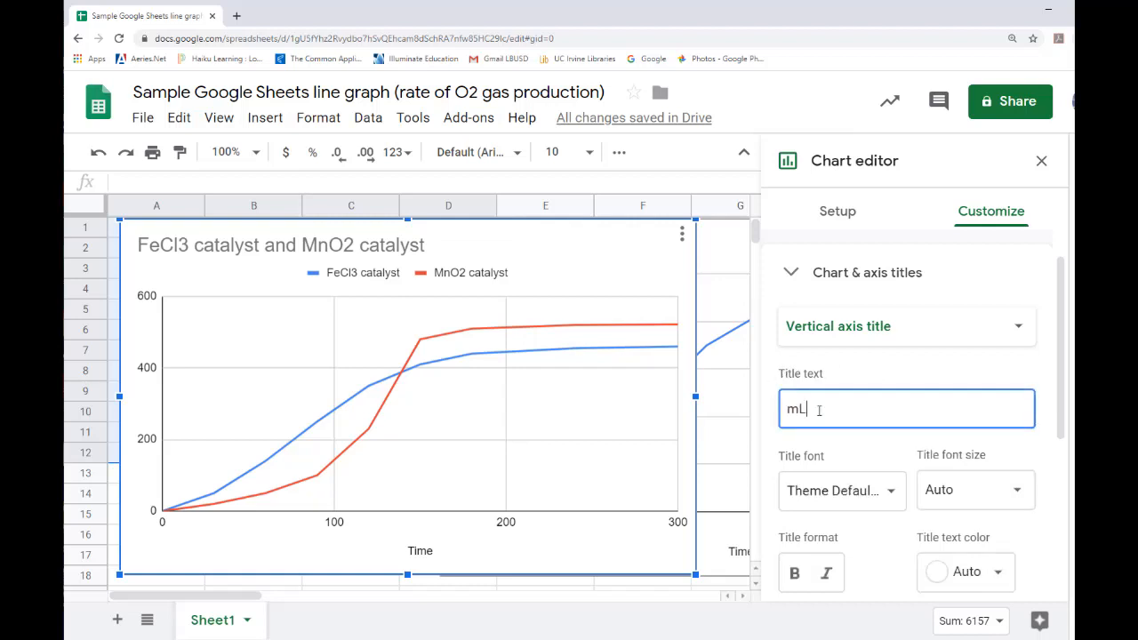
text( of)
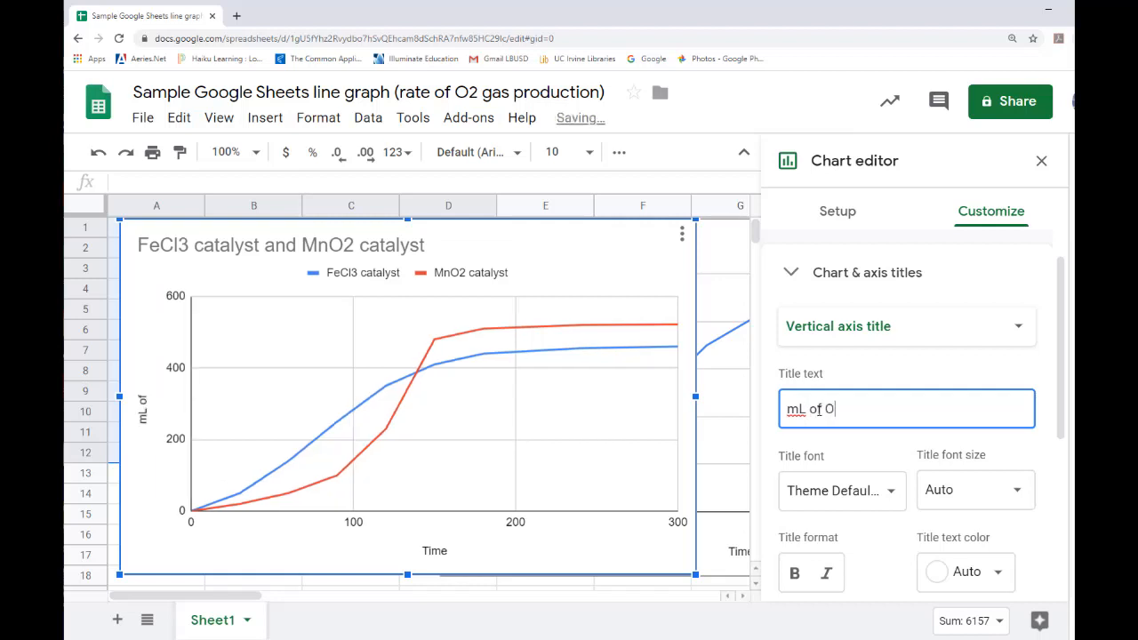
text( O2 gas produced)
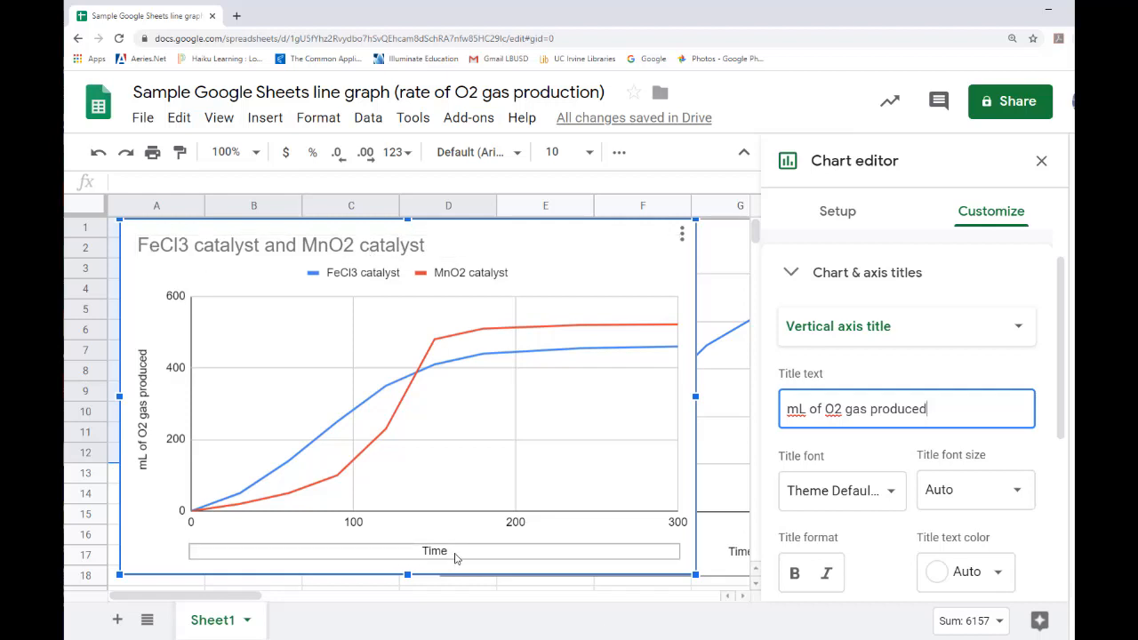
Set the two-catalyst chart's horizontal axis title to "Time (sec)"
click(456, 558)
double_click(456, 557)
click(456, 554)
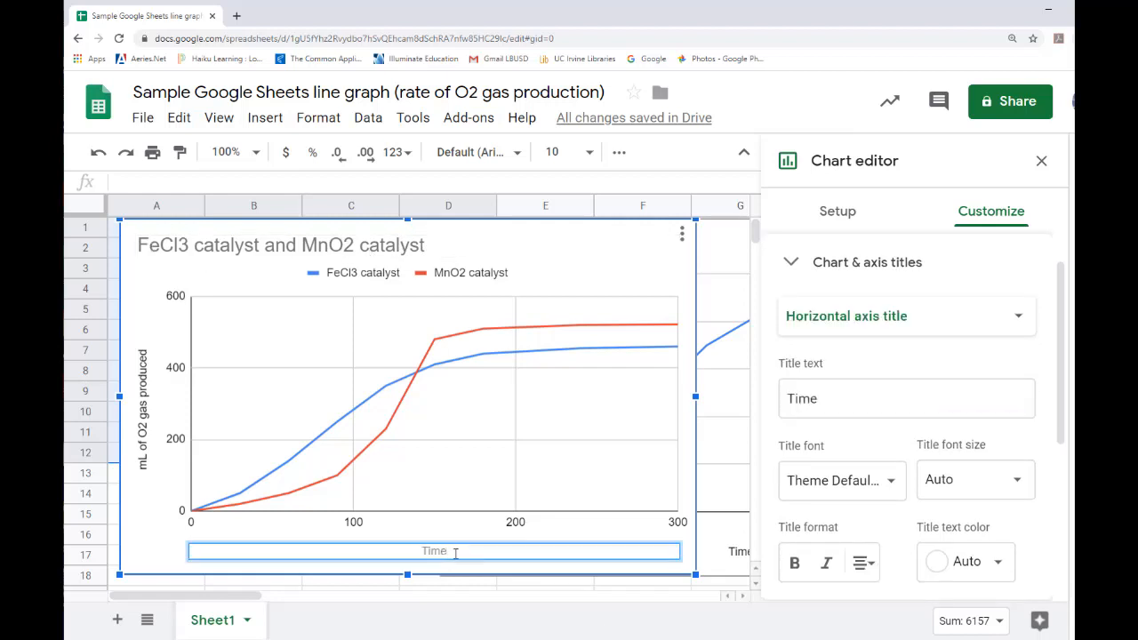
text((sec))
click(353, 589)
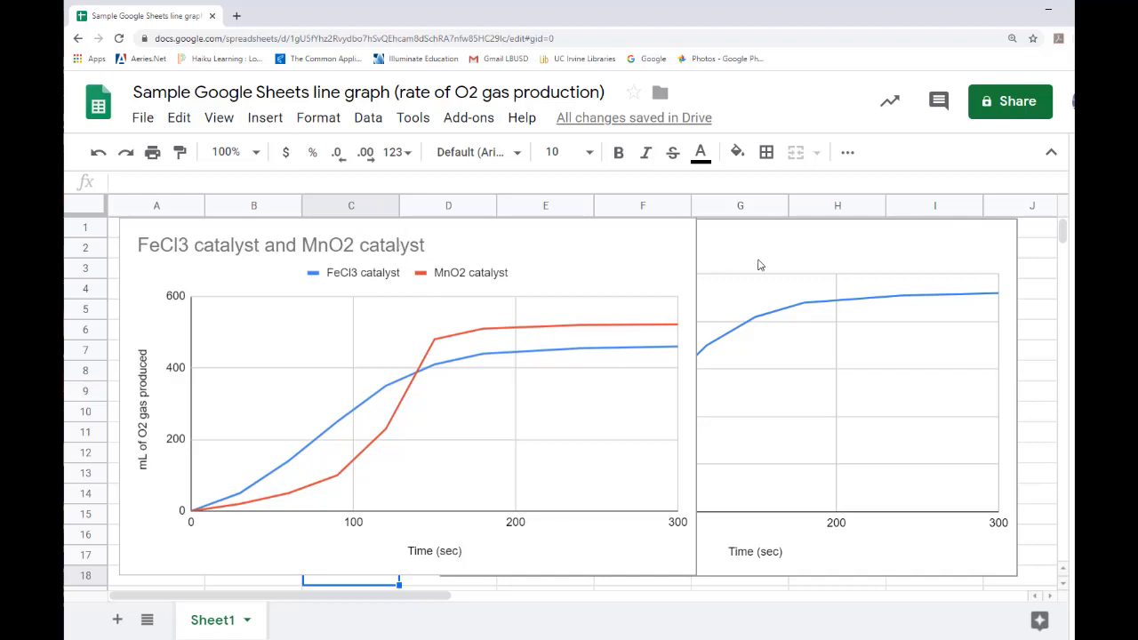
Move the two-catalyst chart to the right of the data, on top of the first chart
click(142, 231)
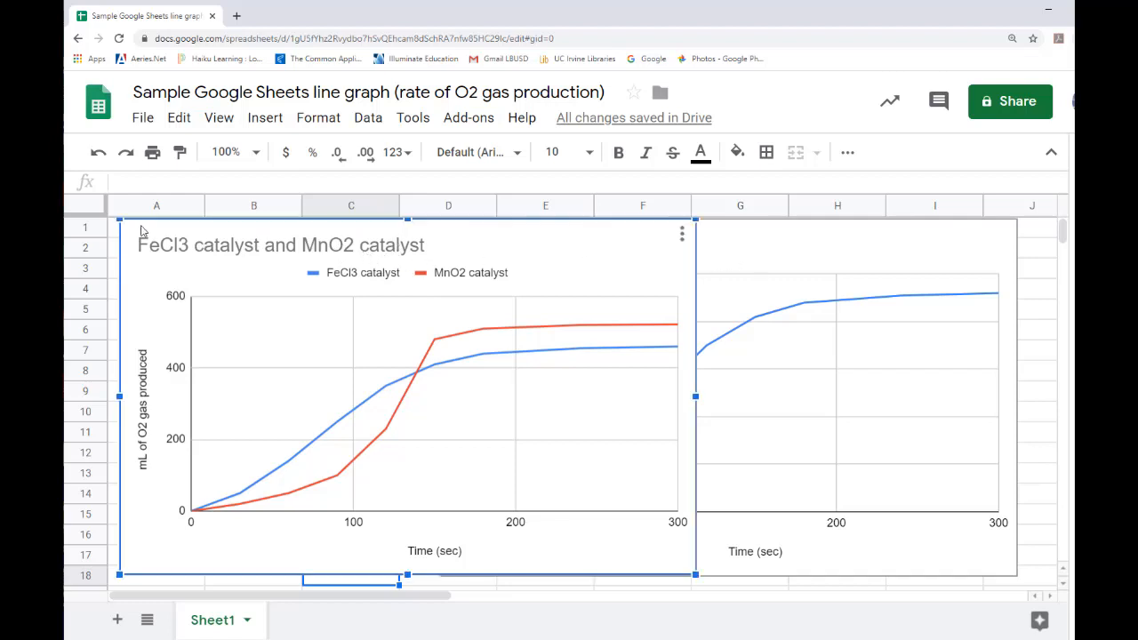
drag(140, 229, 462, 229)
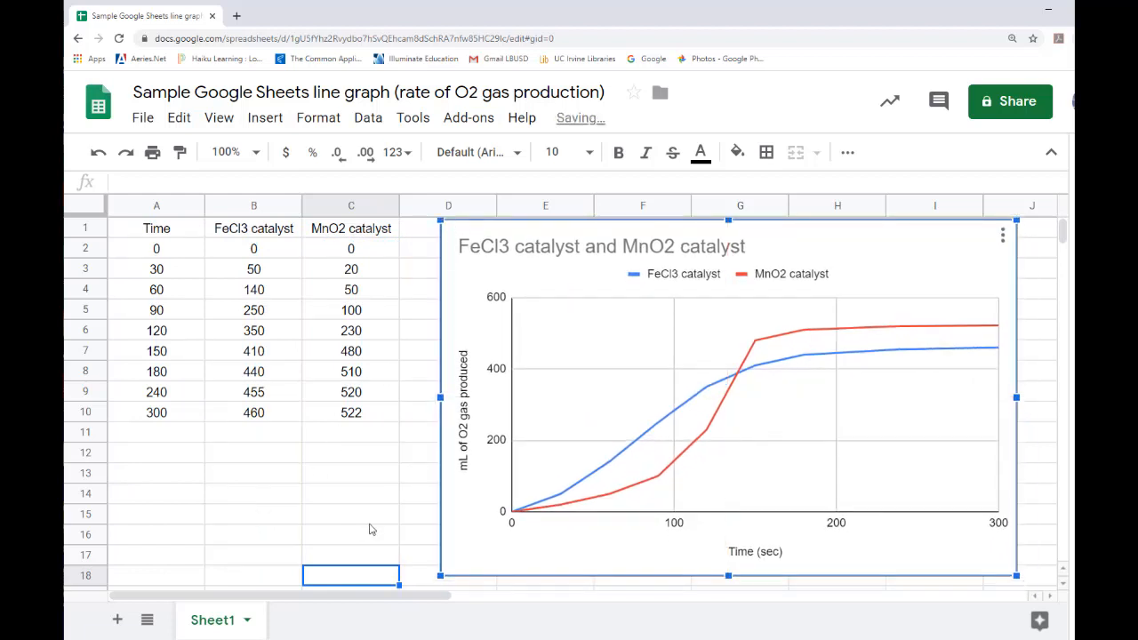